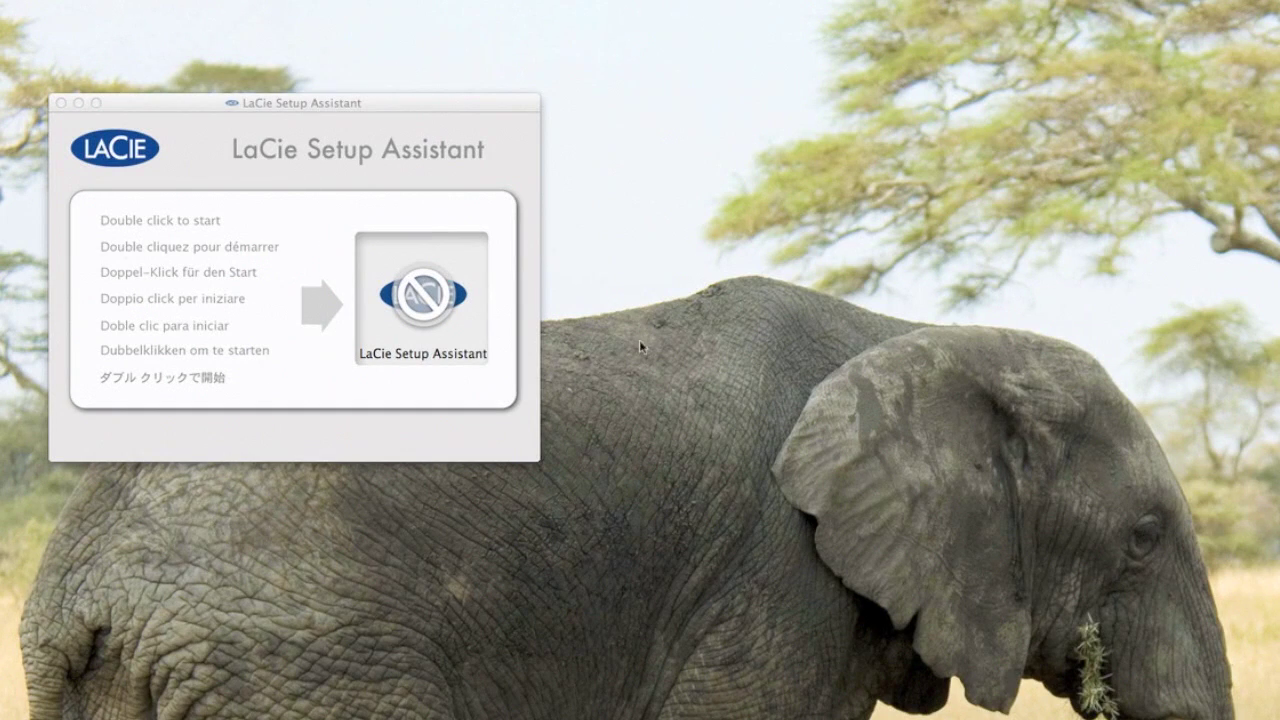
Try launching LaCie Setup Assistant, which fails as an unsupported PowerPC app.
click(421, 298)
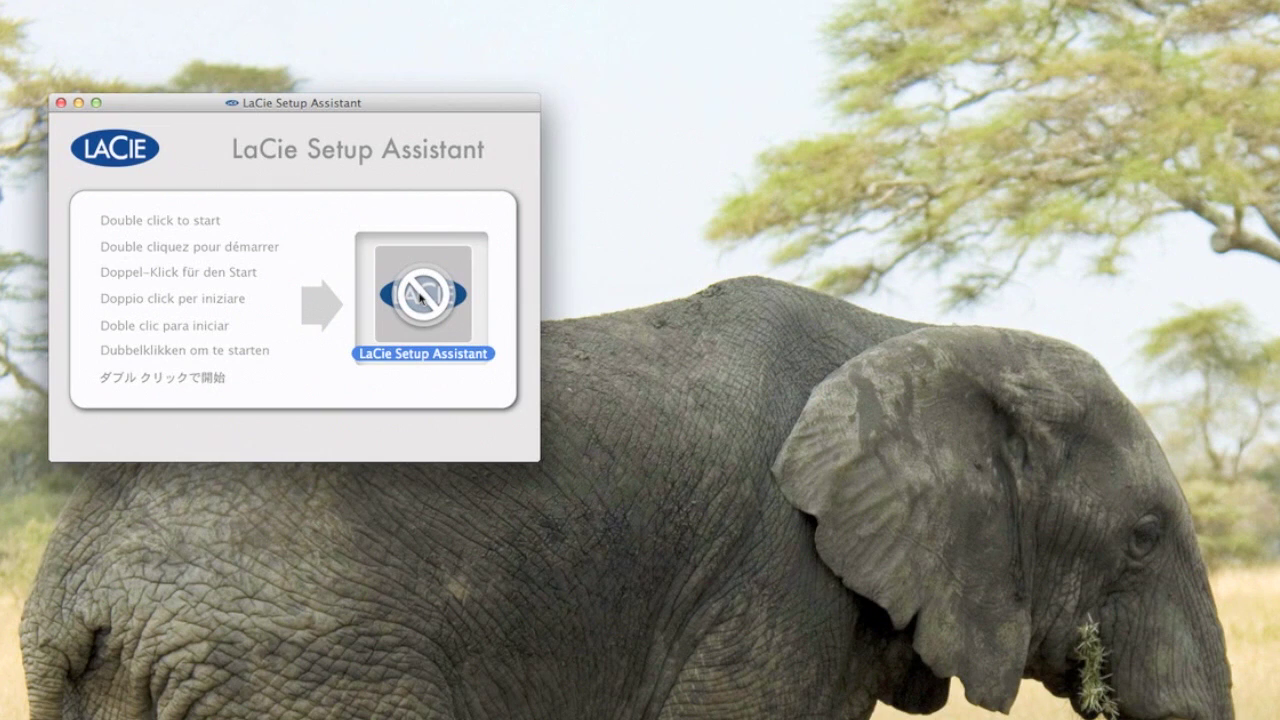
double_click(421, 298)
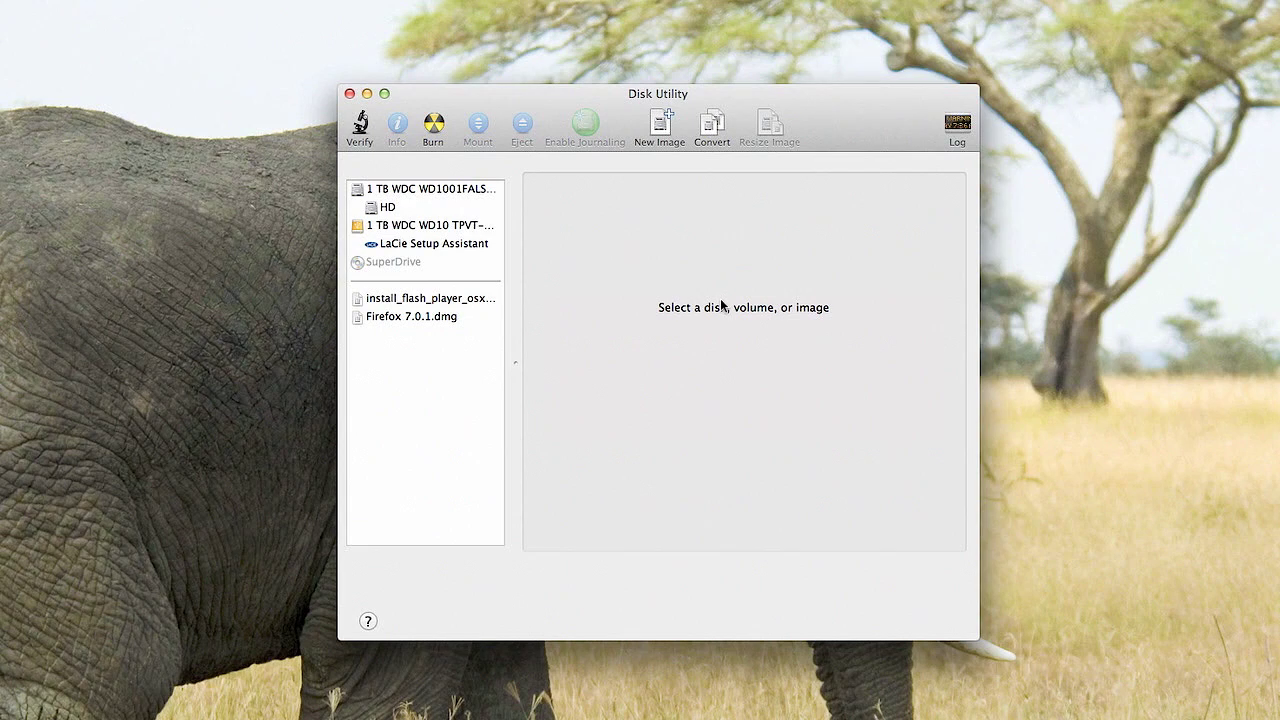
Give the external 1 TB WDC disk a single-partition layout.
click(427, 227)
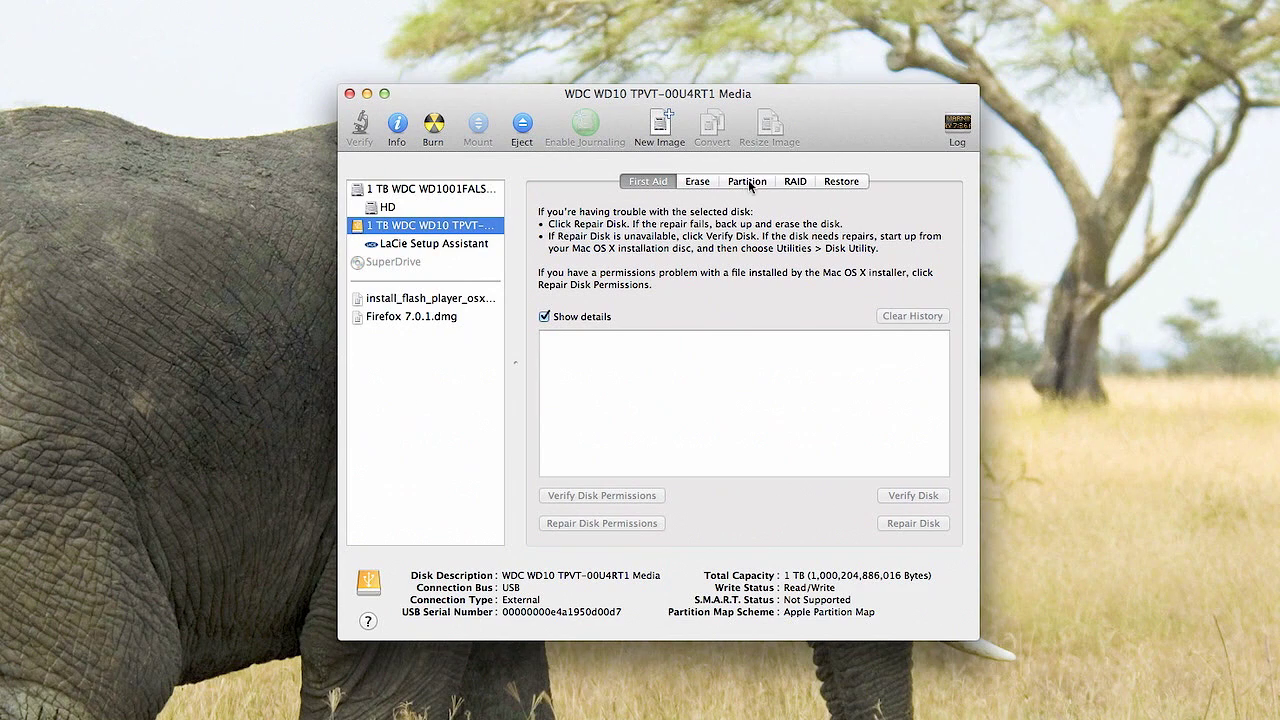
click(739, 183)
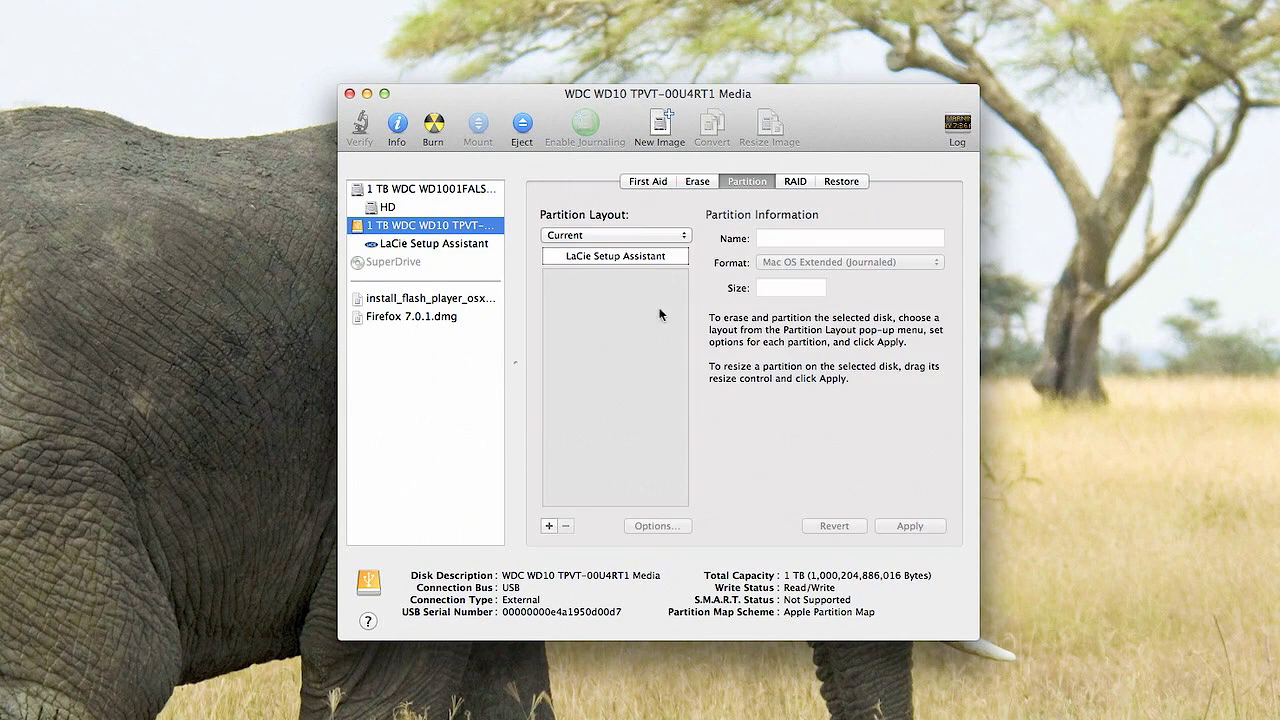
click(549, 526)
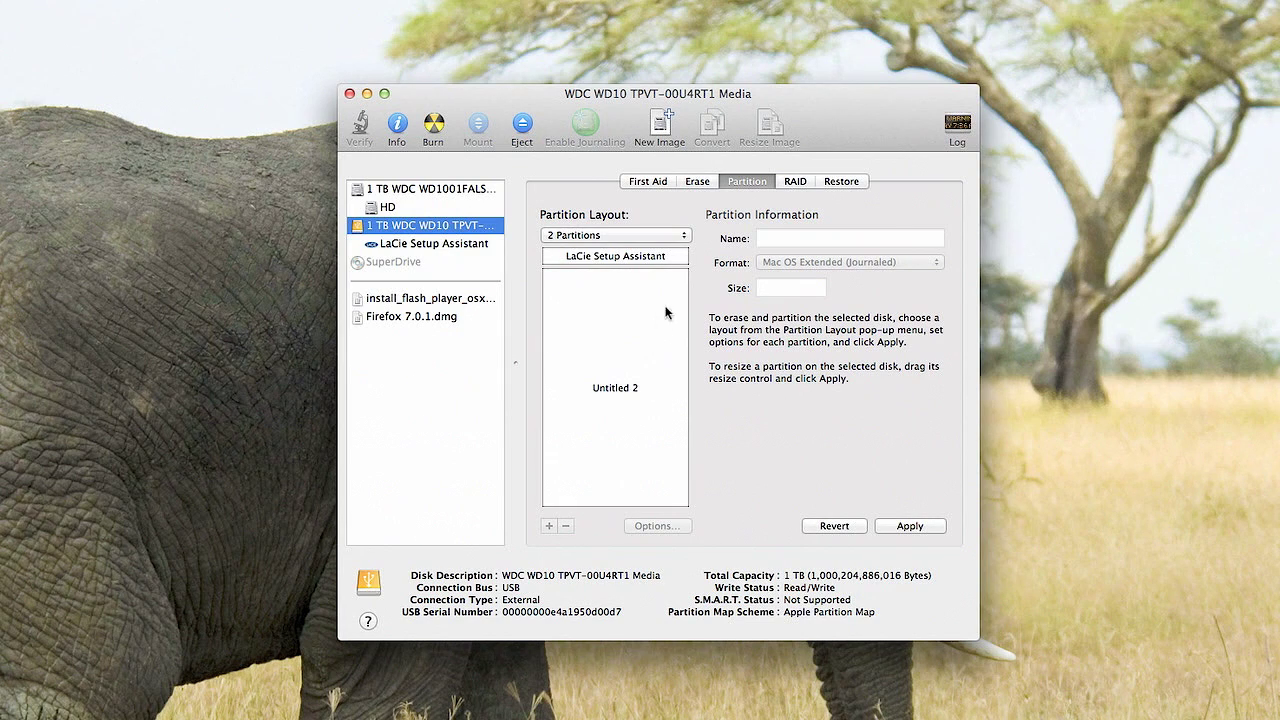
click(684, 236)
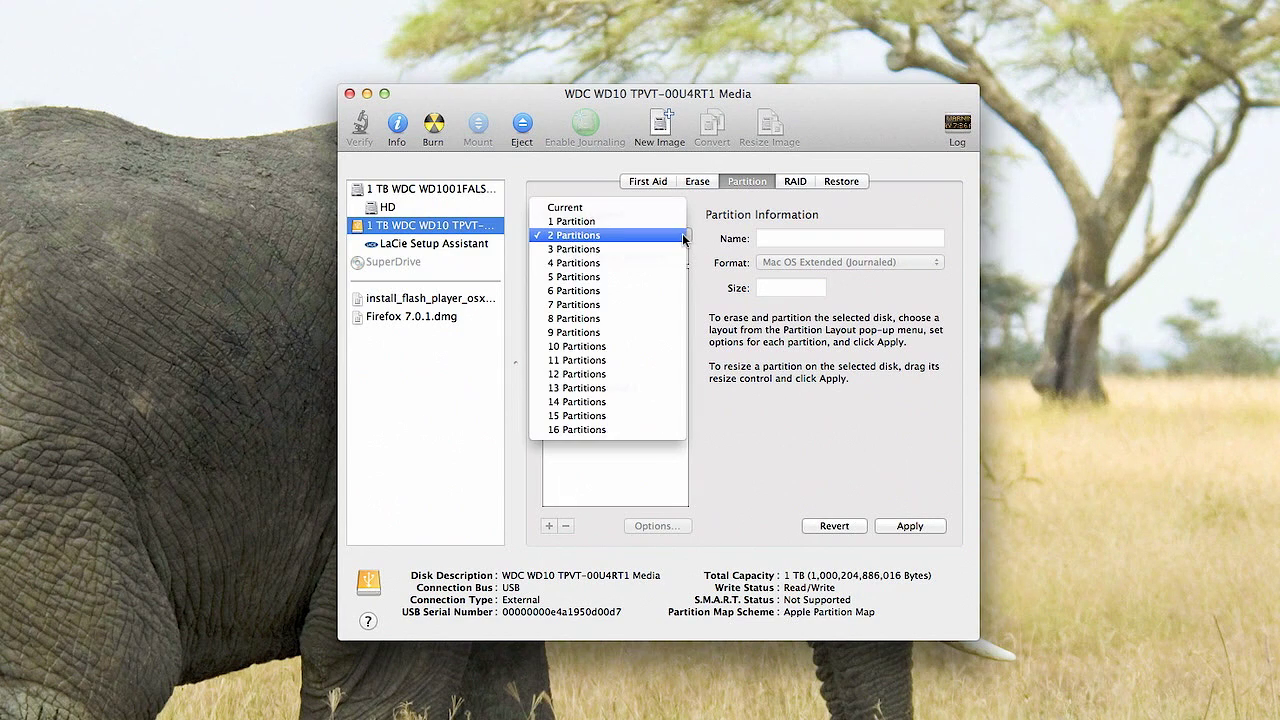
click(605, 222)
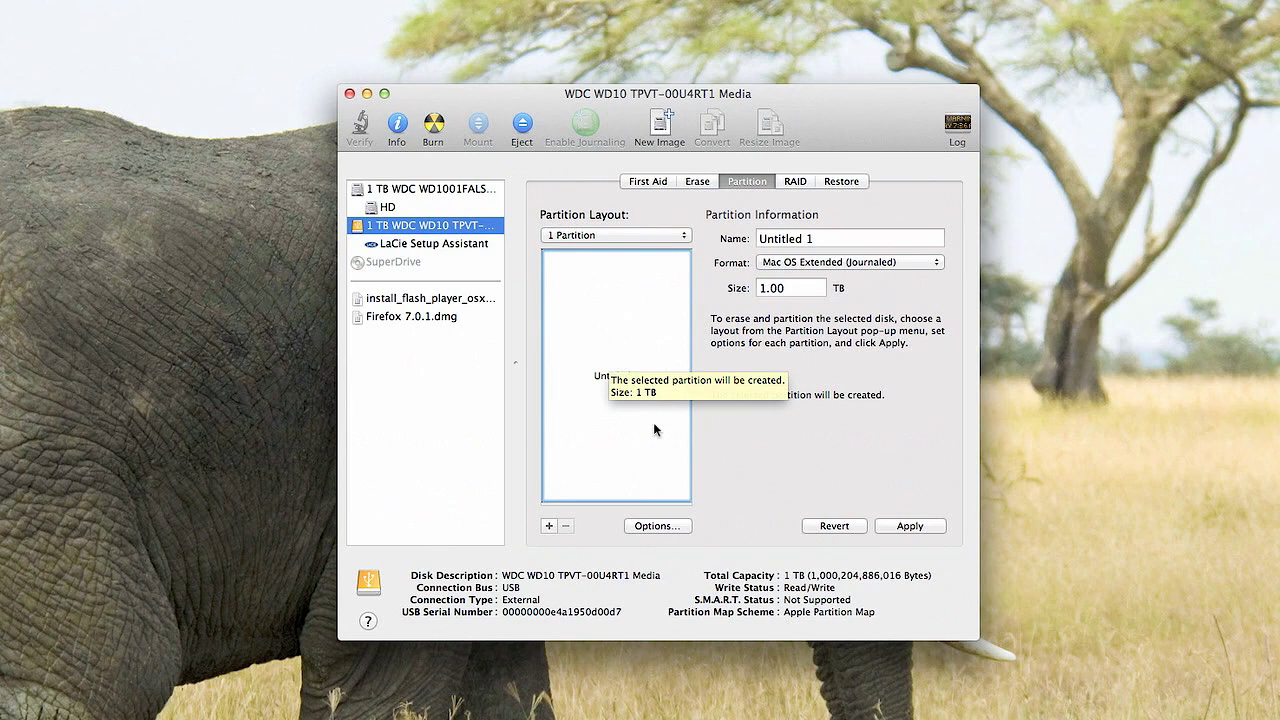
Name the partition 'LaCie HD'.
click(837, 240)
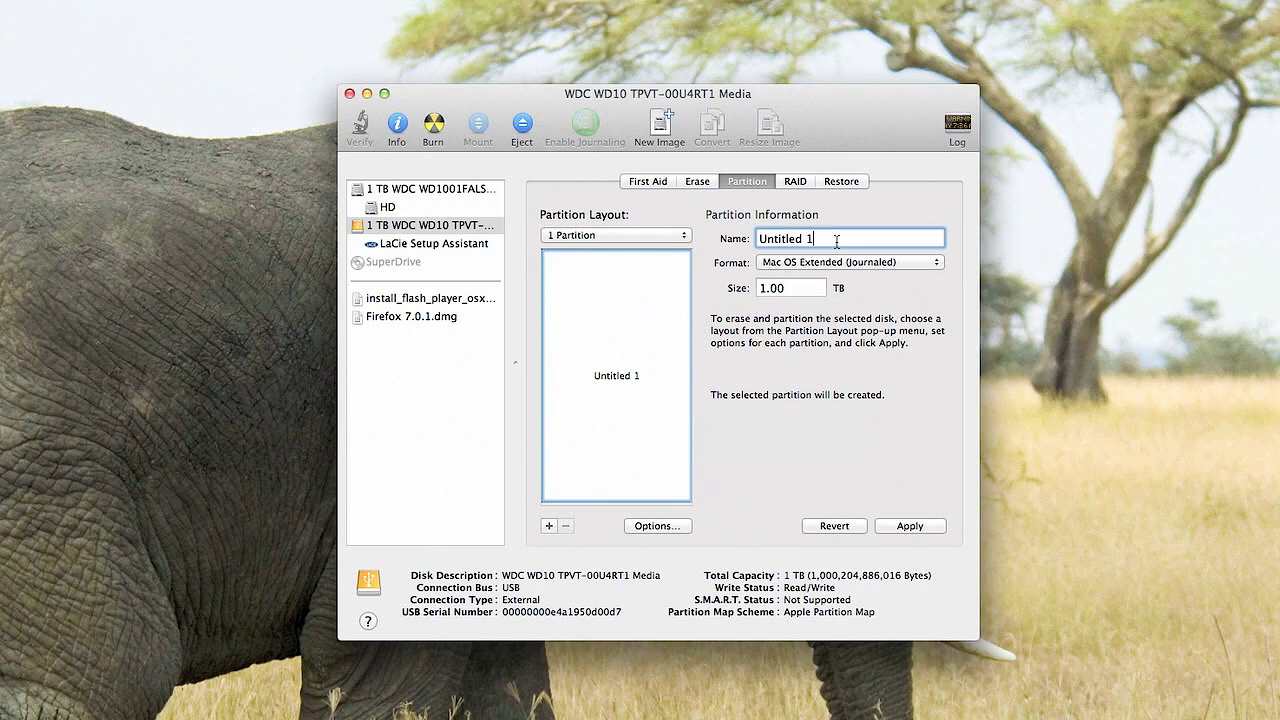
triple_click(837, 240)
text(LaC)
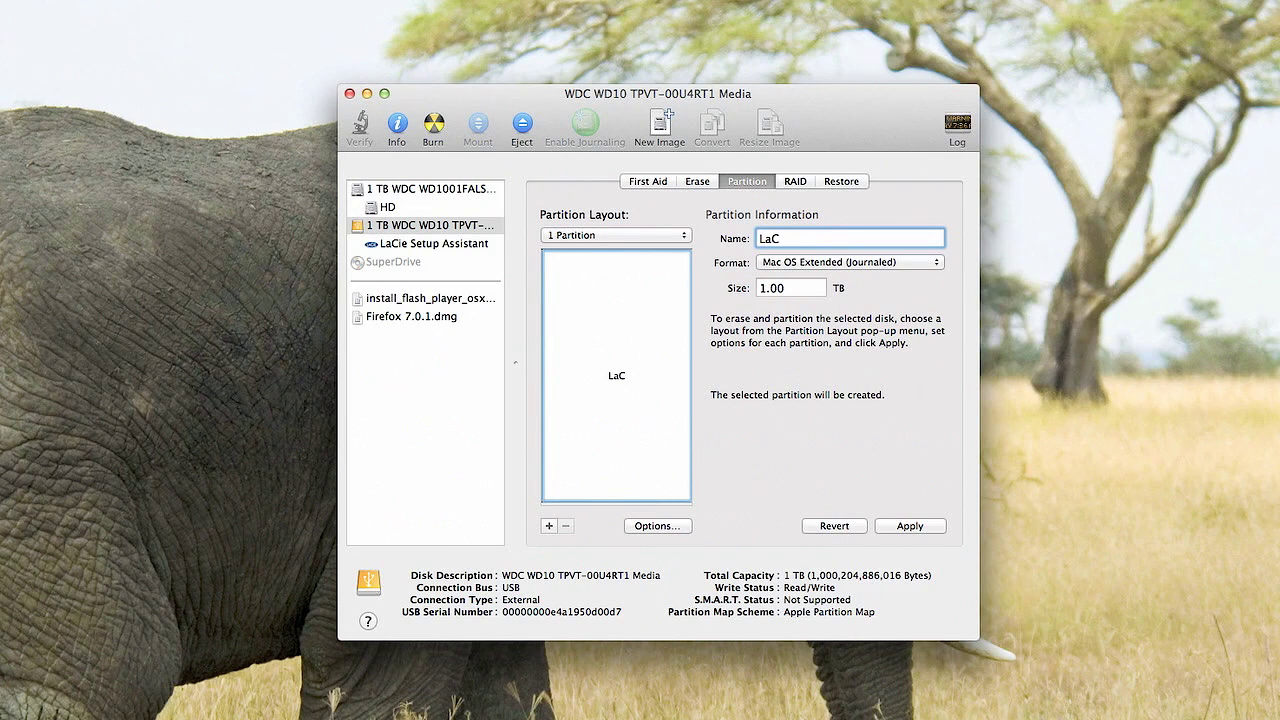
text(ie )
text(HD)
Set the GUID Partition Table scheme and apply the single LaCie HD partition, erasing the disk.
click(912, 525)
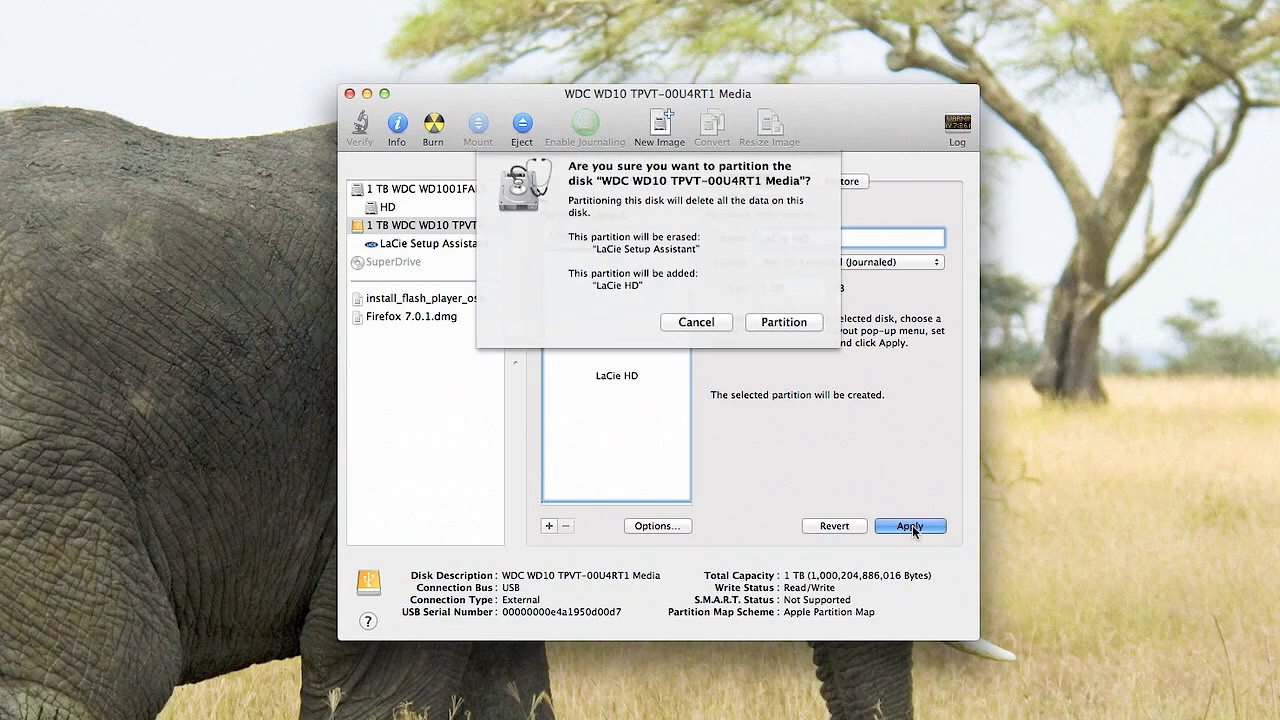
click(697, 330)
click(656, 526)
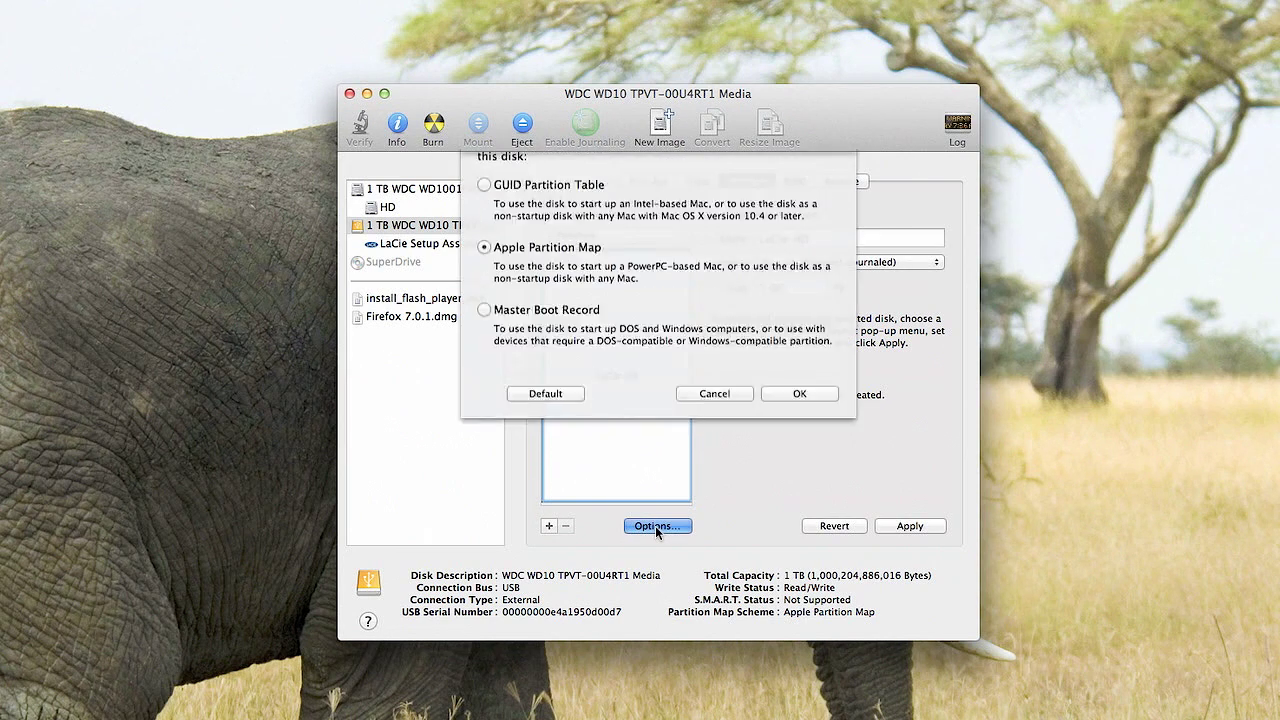
click(484, 221)
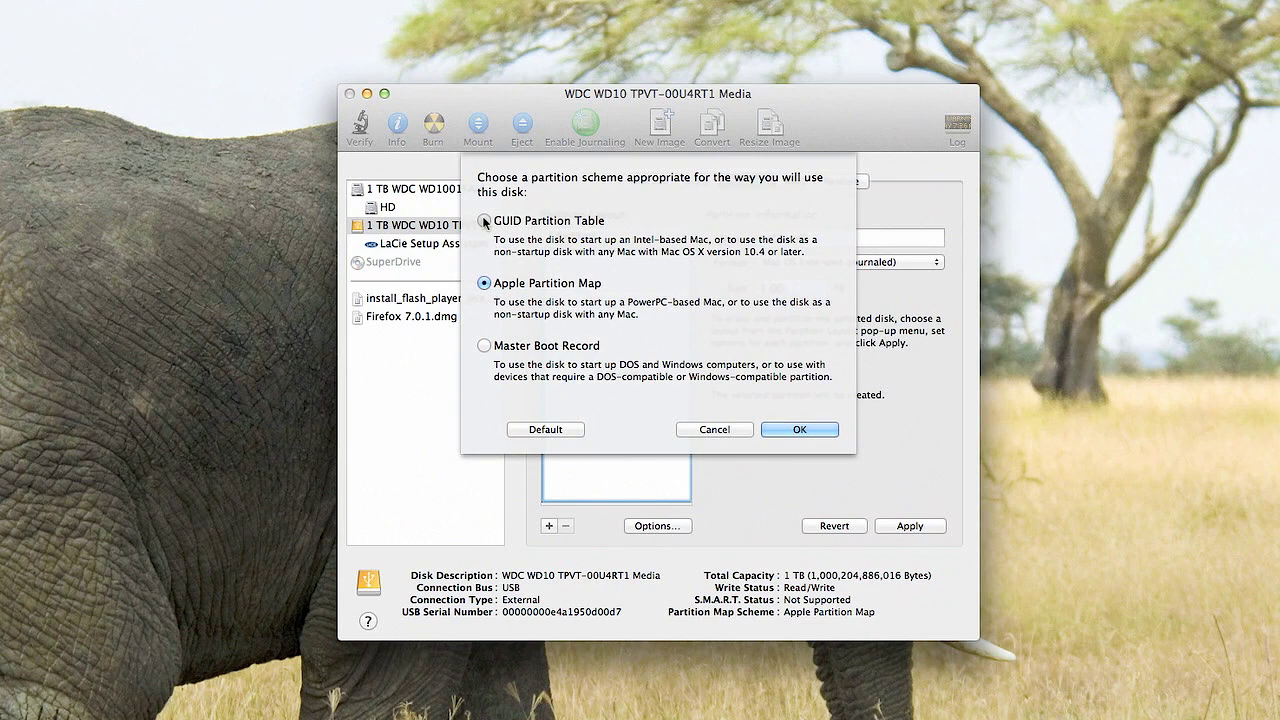
click(800, 430)
click(906, 525)
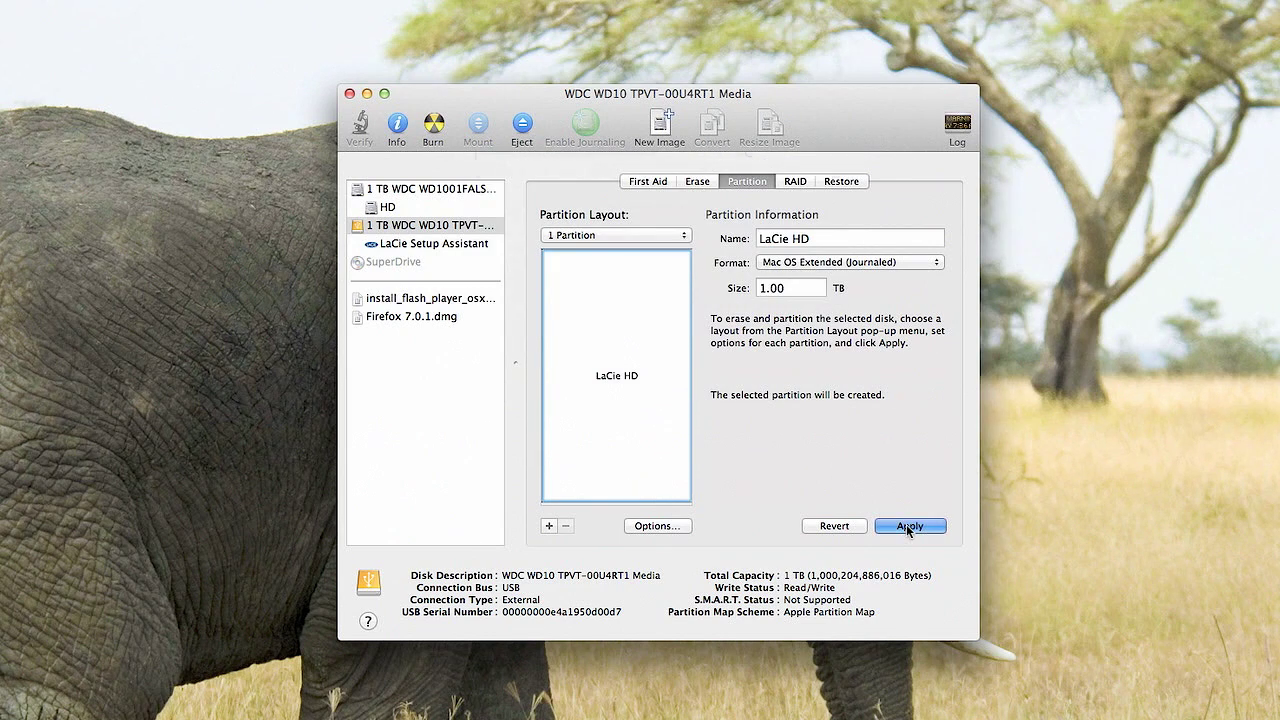
click(785, 331)
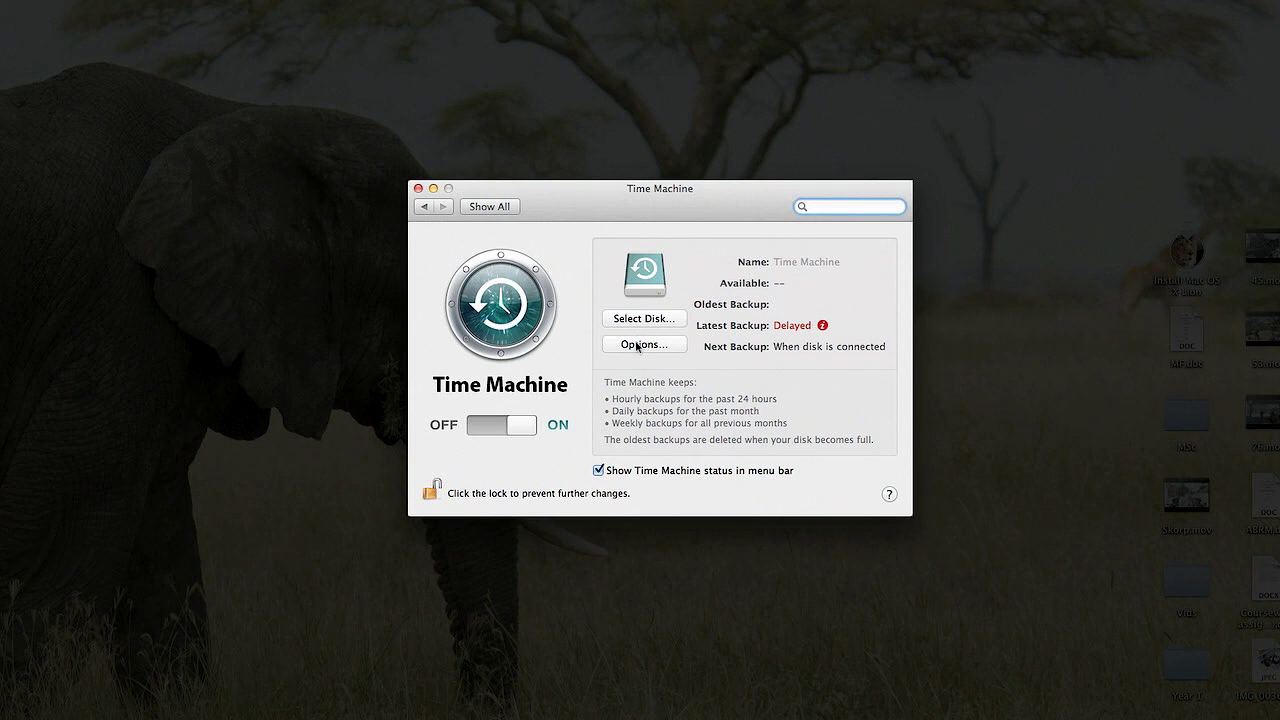
Choose LaCie HD as the Time Machine backup disk and save the backup options.
click(642, 320)
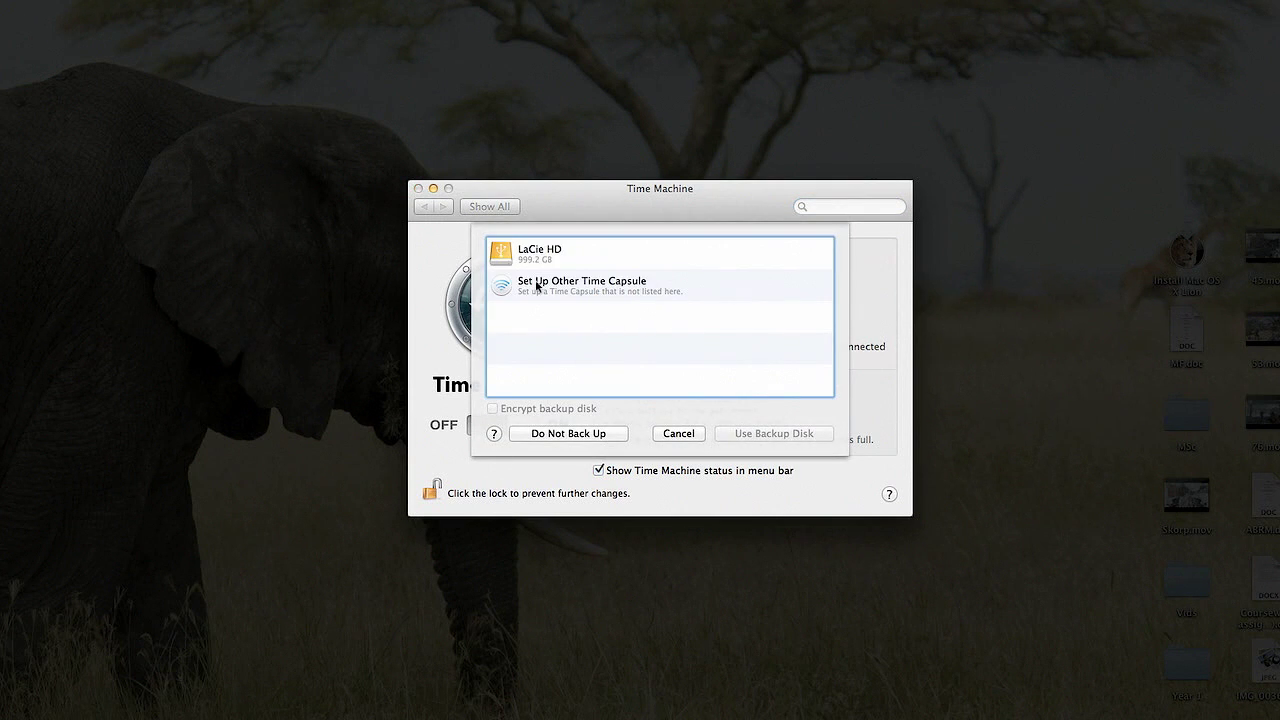
click(502, 250)
click(764, 433)
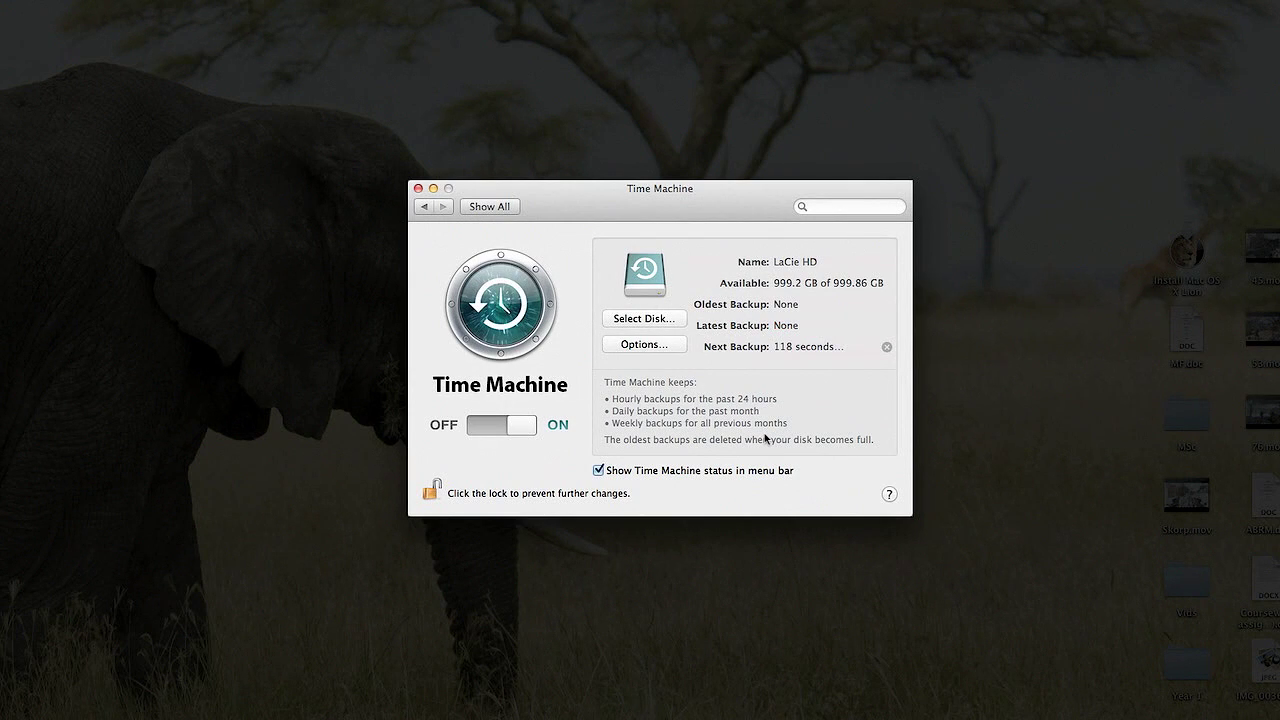
click(653, 346)
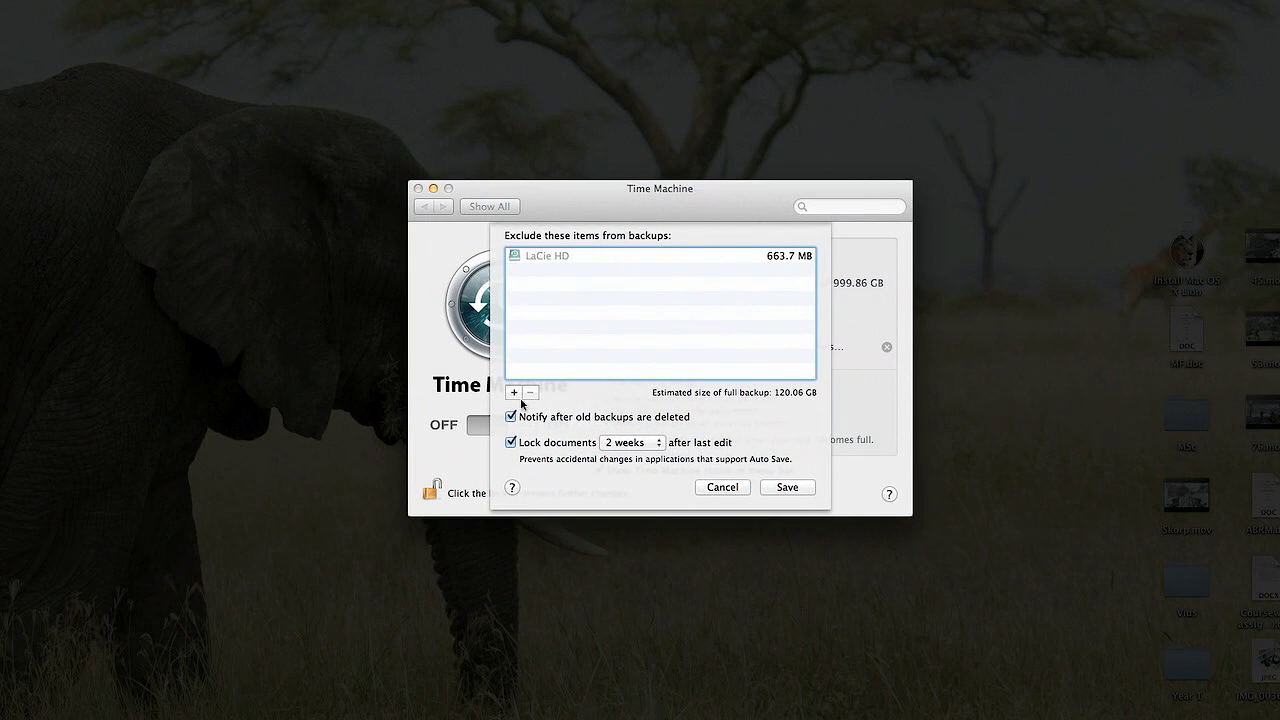
click(786, 488)
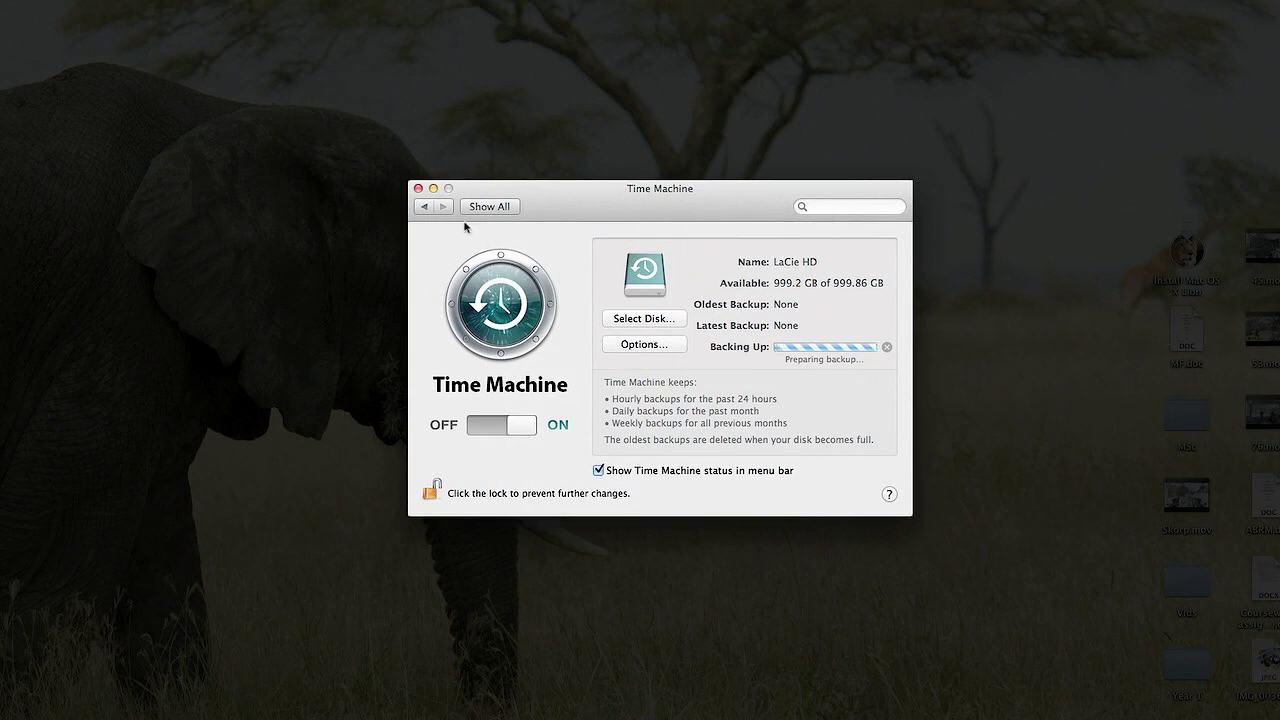